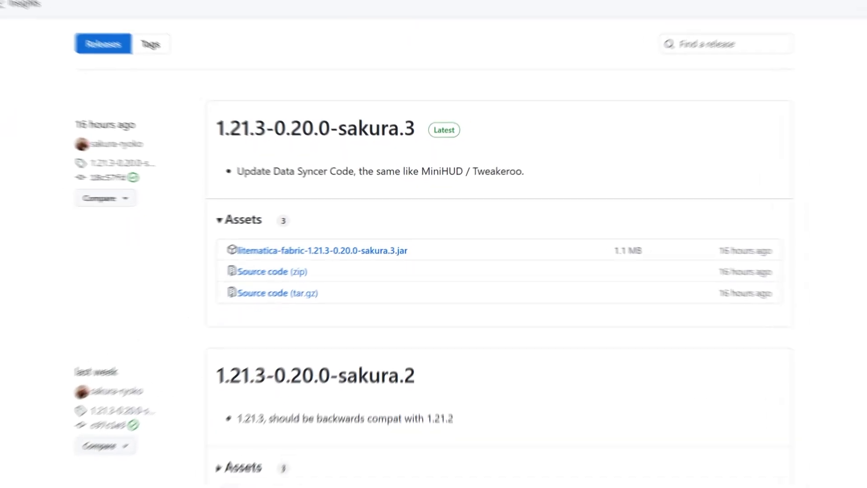
- Save litematica-fabric-1.21.3-0.20.0-sakura.3.jar from the Litematica GitHub releases to Downloads
{"action": "scroll", "coordinate": [433, 243], "scroll_direction": "down", "scroll_amount": 10}
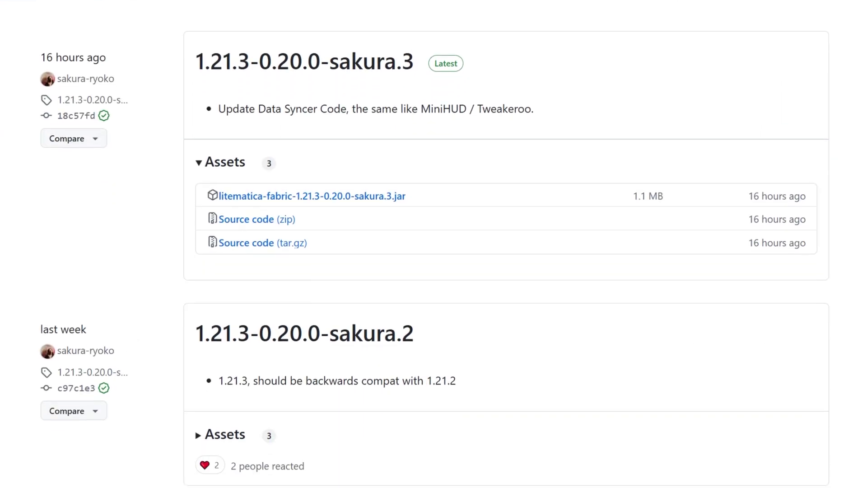
{"action": "scroll", "coordinate": [37, 86], "scroll_direction": "up", "scroll_amount": 8}
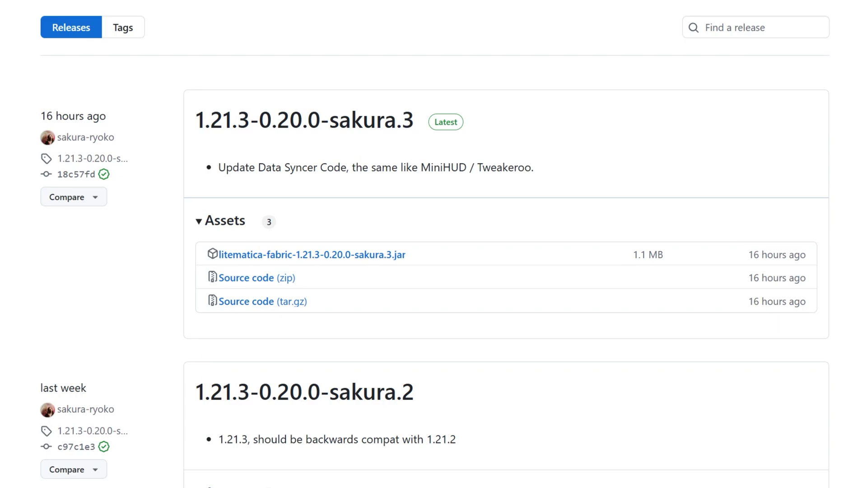
{"action": "scroll", "coordinate": [434, 244], "scroll_direction": "down", "scroll_amount": 4}
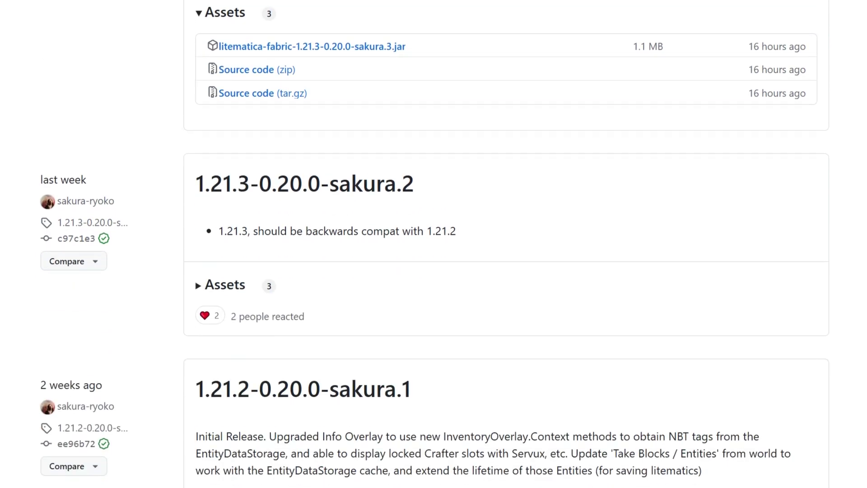
{"action": "scroll", "coordinate": [351, 192], "scroll_direction": "up", "scroll_amount": 4}
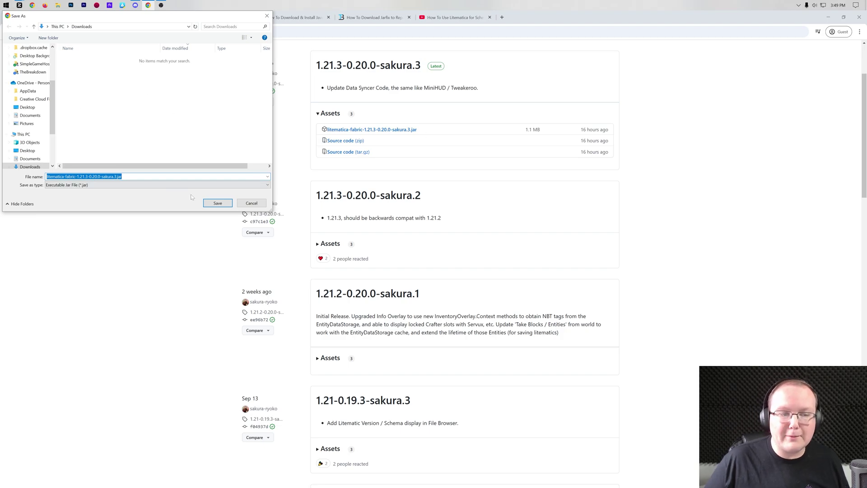
{"action": "left_click", "coordinate": [218, 203]}
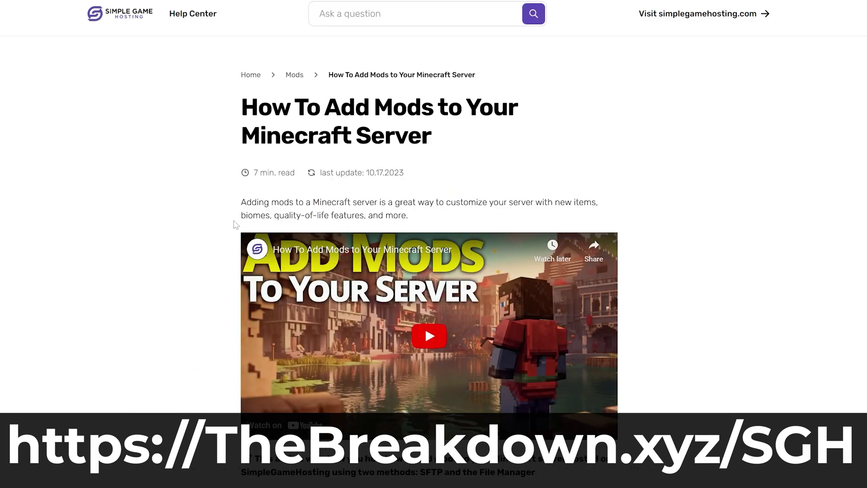
- Scroll the Simple Game Hosting article and switch the server version selector to Forge
{"action": "scroll", "coordinate": [417, 346], "scroll_direction": "down", "scroll_amount": 20}
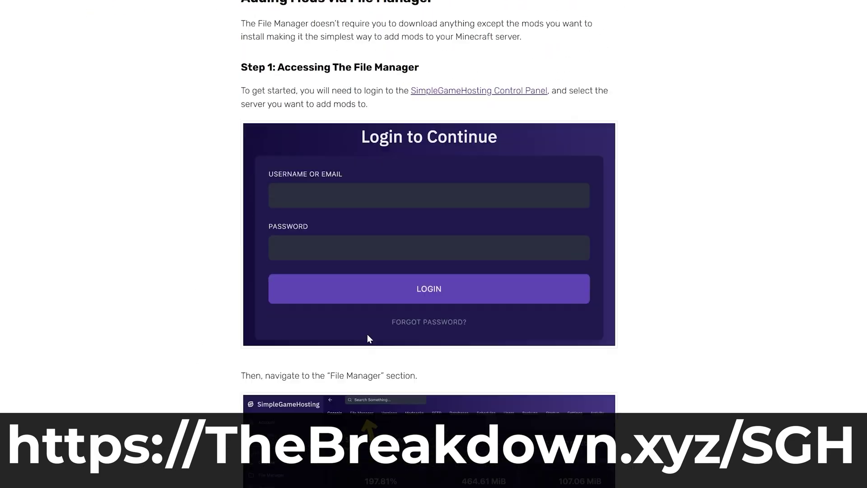
{"action": "scroll", "coordinate": [368, 332], "scroll_direction": "down", "scroll_amount": 10}
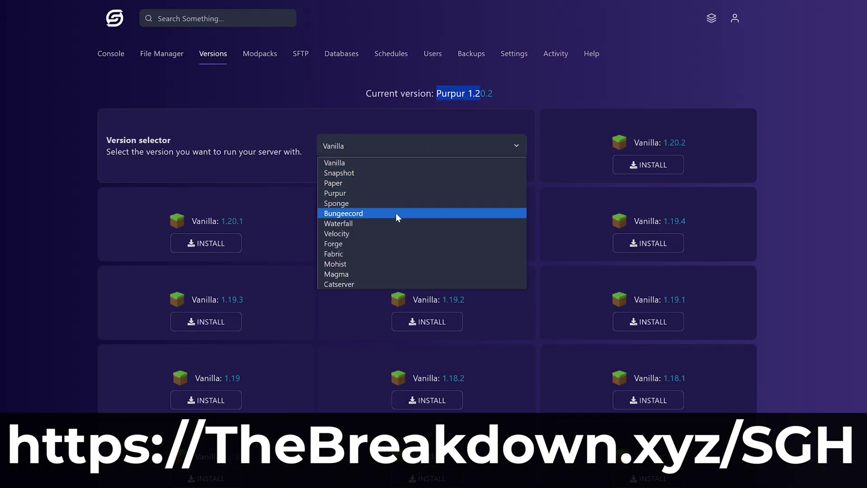
{"action": "left_click", "coordinate": [396, 244]}
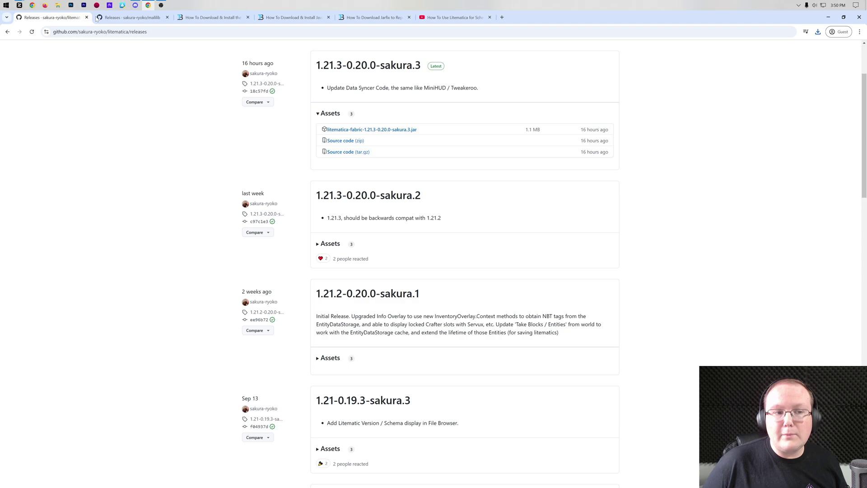
- Save malilib-fabric-1.21.3-0.22.0-sakura.4.jar to Downloads, then bring up the Fabric Mod Loader guide
{"action": "left_click", "coordinate": [96, 18]}
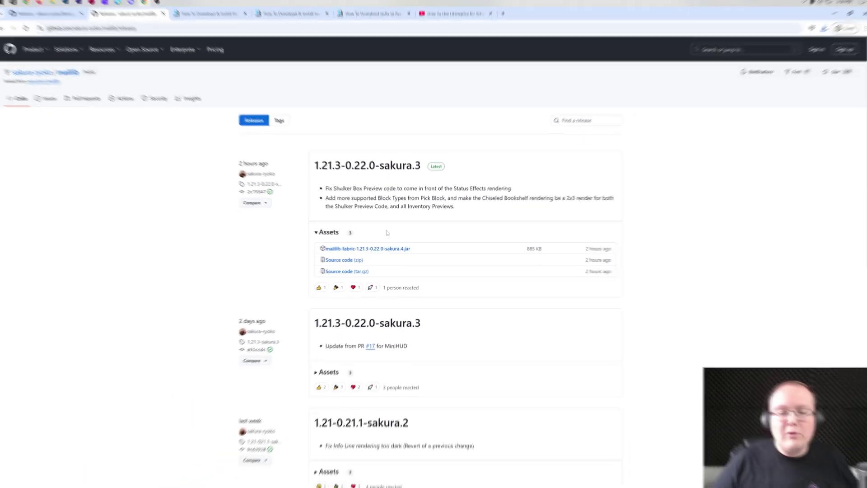
{"action": "left_click", "coordinate": [218, 203]}
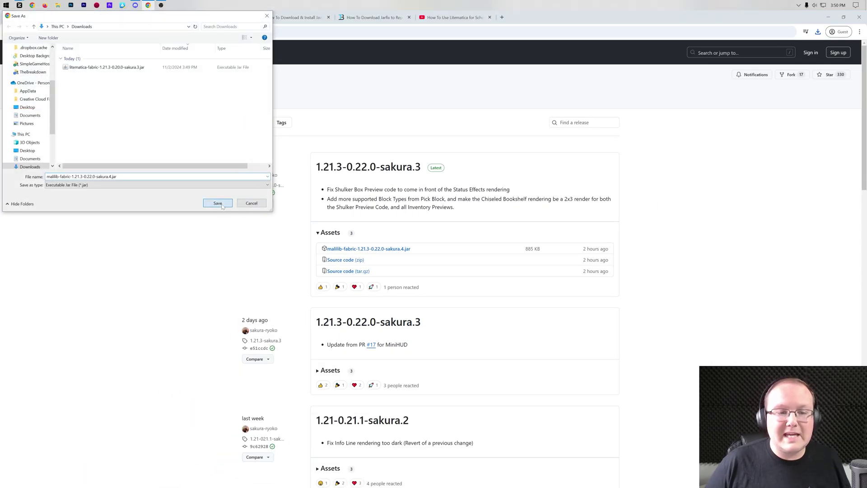
{"action": "left_click", "coordinate": [231, 17]}
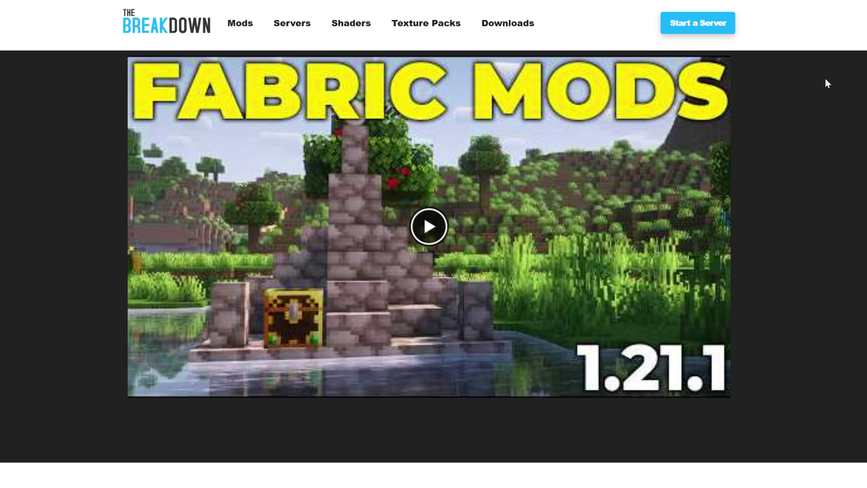
- Download the universal fabric-installer-1.0.1.jar from the Fabric site into Downloads, then show the desktop
{"action": "scroll", "coordinate": [816, 151], "scroll_direction": "down", "scroll_amount": 8}
{"action": "scroll", "coordinate": [816, 152], "scroll_direction": "down", "scroll_amount": 1}
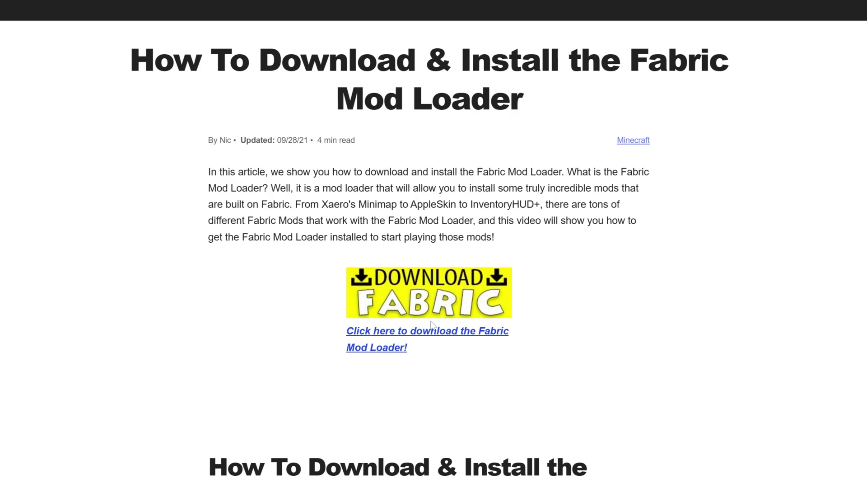
{"action": "left_click", "coordinate": [416, 301]}
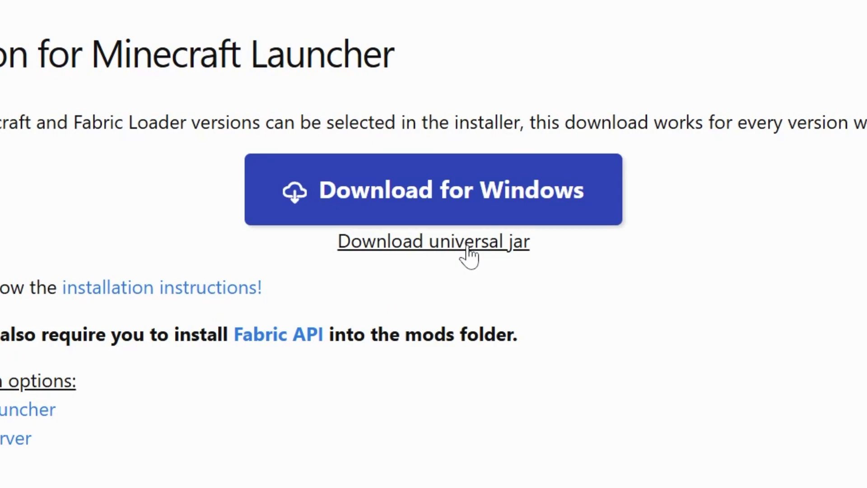
{"action": "left_click", "coordinate": [467, 246]}
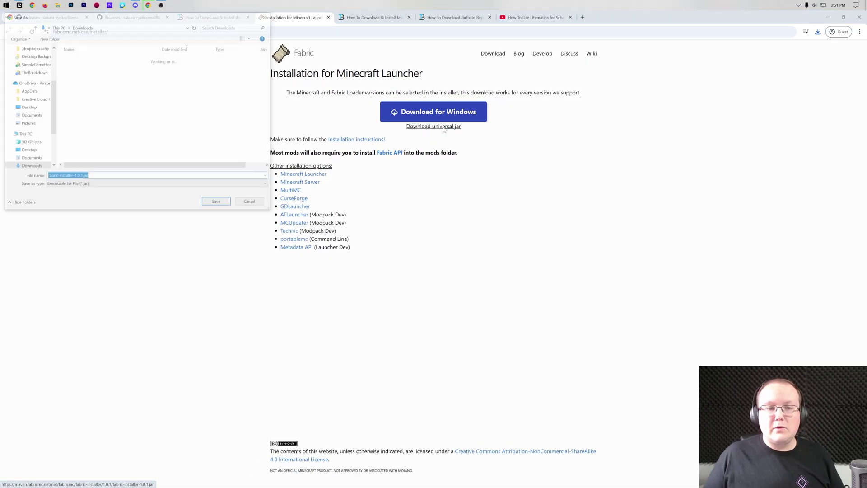
{"action": "left_click", "coordinate": [218, 203]}
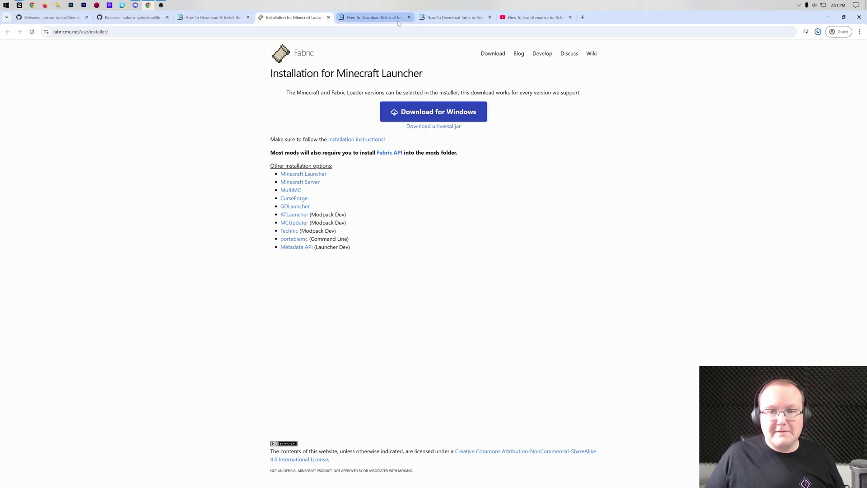
{"action": "key", "text": "super+d"}
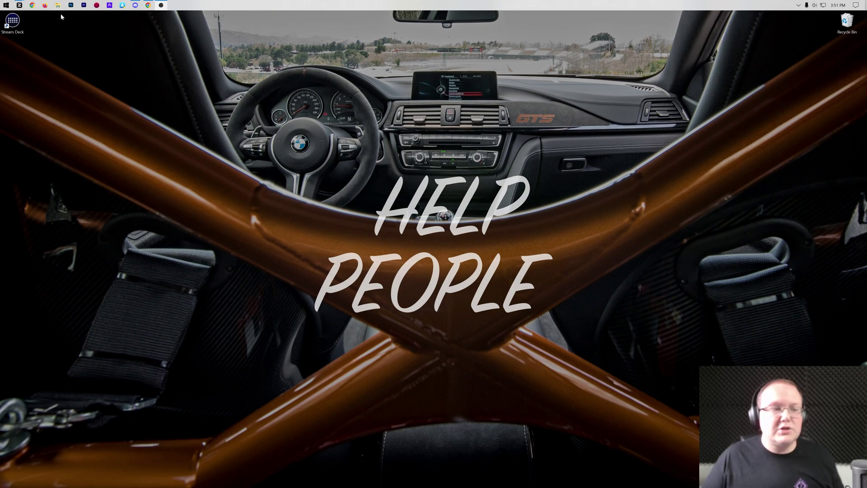
- Move the fabric-installer, malilib and litematica jars from Downloads onto the desktop
{"action": "left_click_drag", "start_coordinate": [12, 20], "coordinate": [847, 22]}
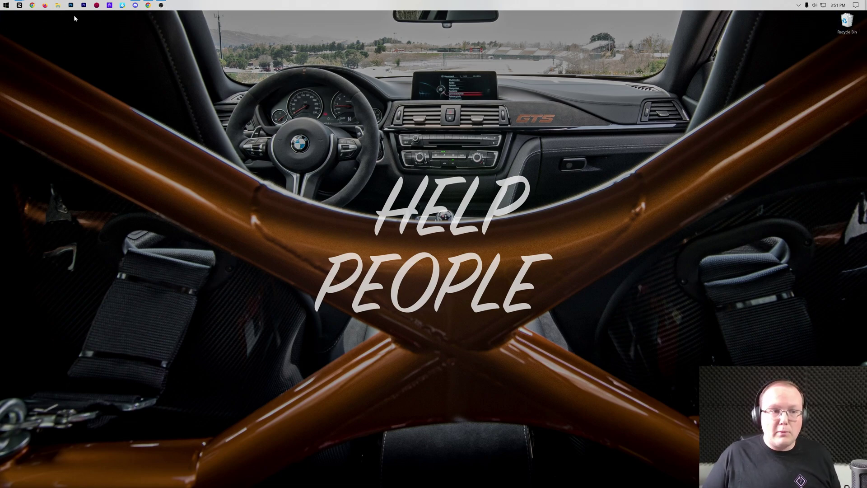
{"action": "left_click", "coordinate": [61, 5]}
{"action": "left_click", "coordinate": [280, 214]}
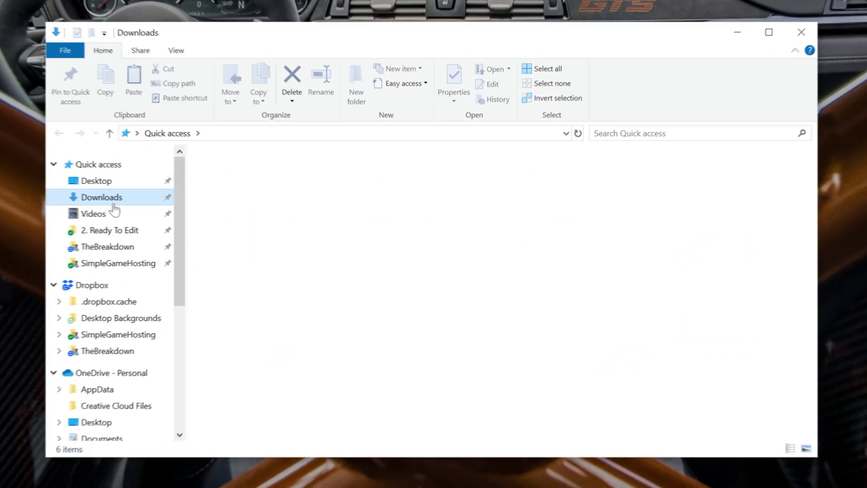
{"action": "left_click_drag", "start_coordinate": [373, 249], "coordinate": [329, 196]}
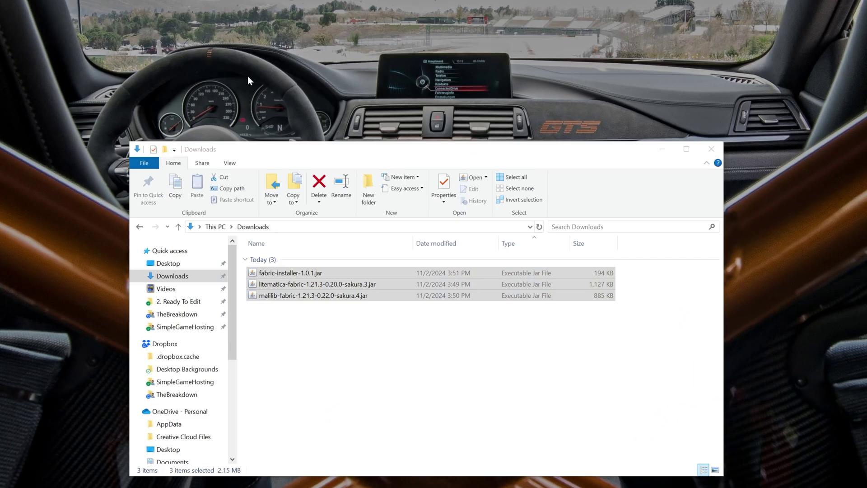
{"action": "left_click_drag", "start_coordinate": [247, 80], "coordinate": [149, 88]}
- Arrange the desktop icons with MaLiLib between the Fabric installer and Litematica
{"action": "left_click", "coordinate": [711, 148]}
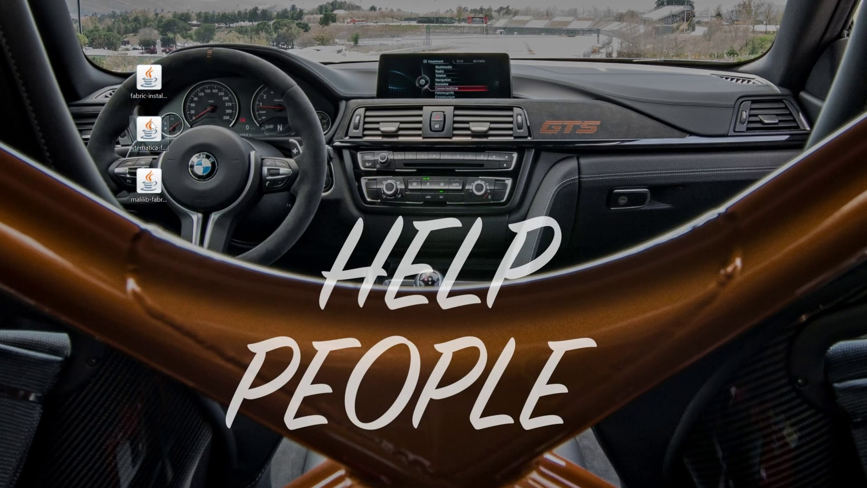
{"action": "left_click_drag", "start_coordinate": [145, 126], "coordinate": [248, 102]}
{"action": "left_click_drag", "start_coordinate": [188, 239], "coordinate": [303, 92]}
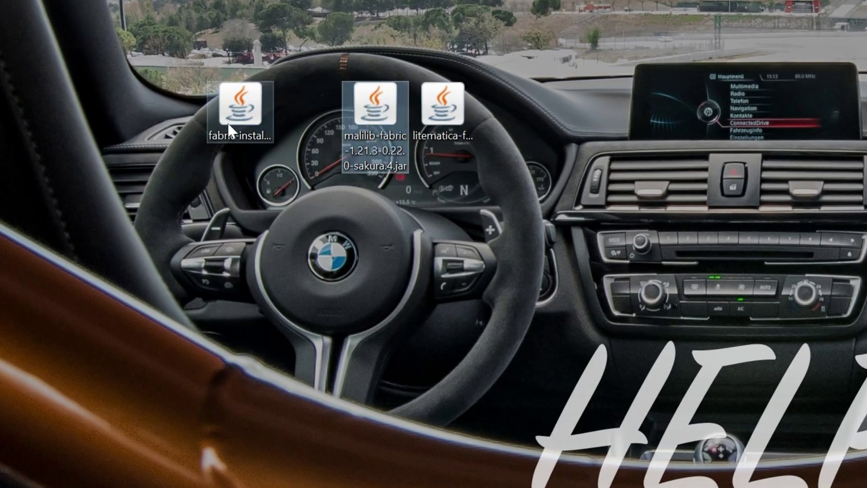
- Open the fabric-installer jar with Java(TM) Platform SE binary
{"action": "right_click", "coordinate": [236, 98]}
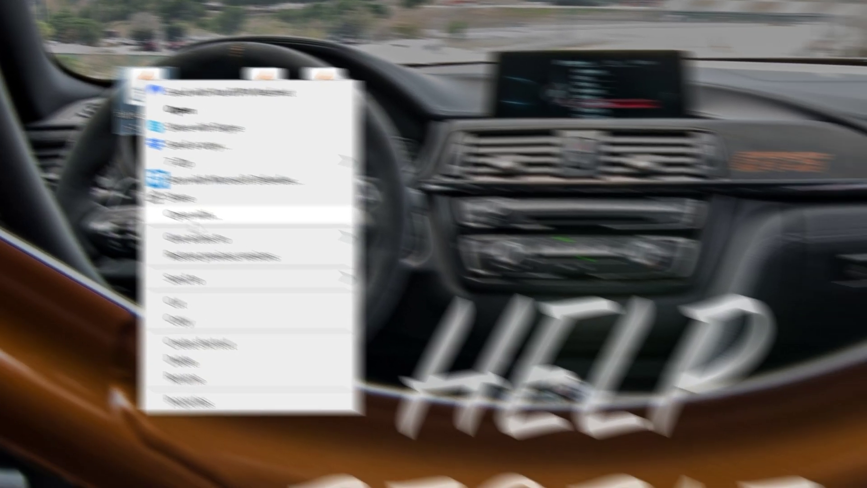
{"action": "left_click", "coordinate": [293, 249]}
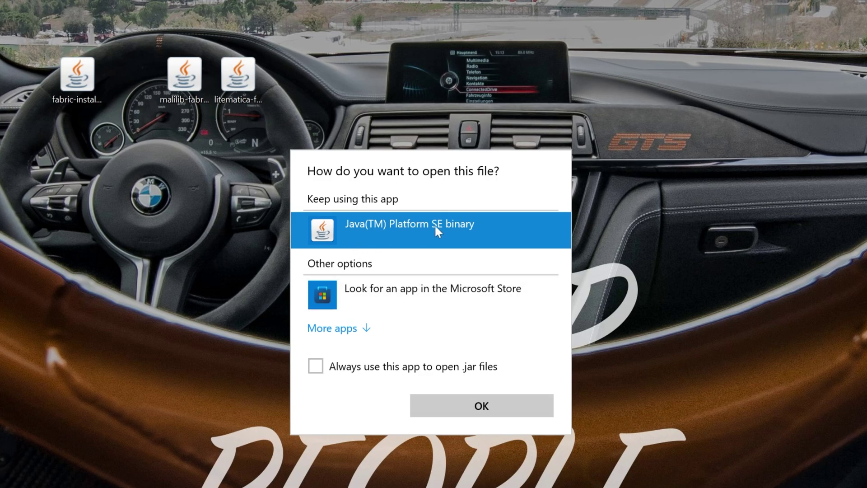
{"action": "left_click", "coordinate": [505, 402]}
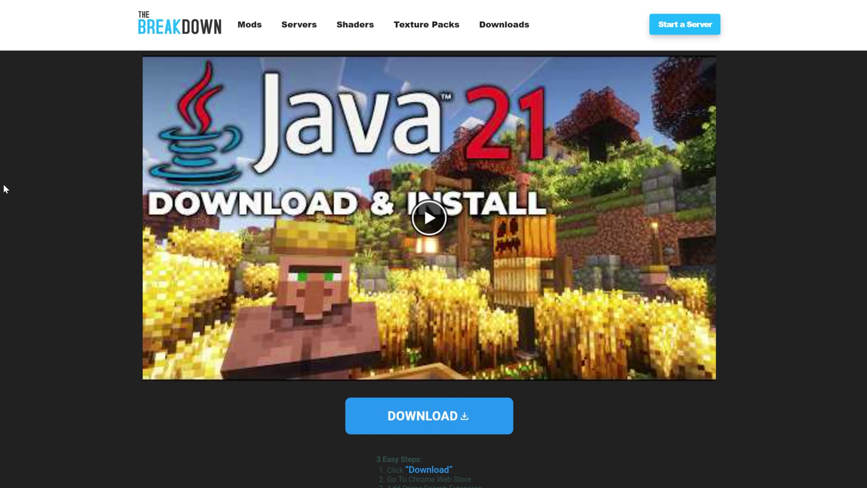
{"action": "scroll", "coordinate": [43, 244], "scroll_direction": "down", "scroll_amount": 15}
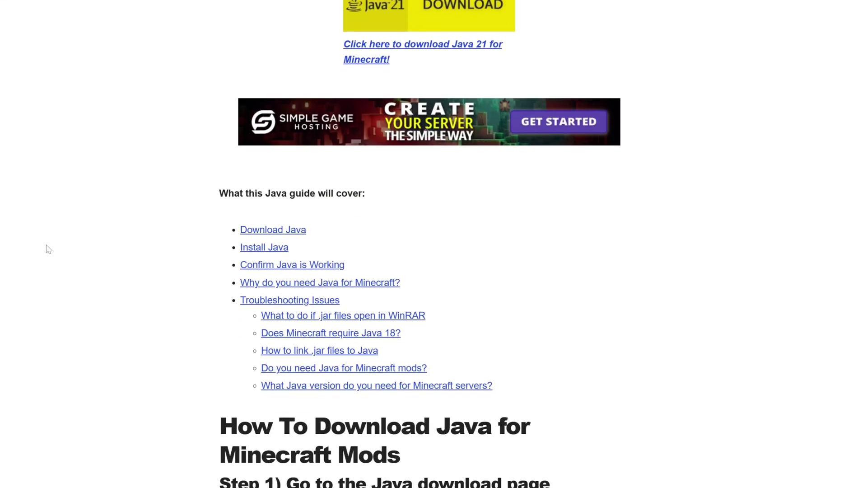
{"action": "scroll", "coordinate": [48, 249], "scroll_direction": "down", "scroll_amount": 10}
{"action": "scroll", "coordinate": [47, 244], "scroll_direction": "up", "scroll_amount": 20}
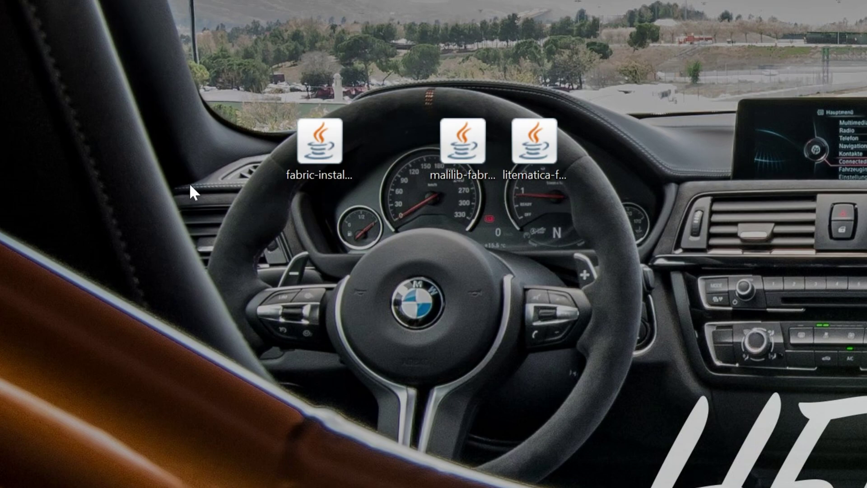
- Run the desktop fabric-installer jar with Java(TM) Platform SE binary to open the Fabric Installer
{"action": "left_click", "coordinate": [321, 140]}
{"action": "right_click", "coordinate": [324, 138]}
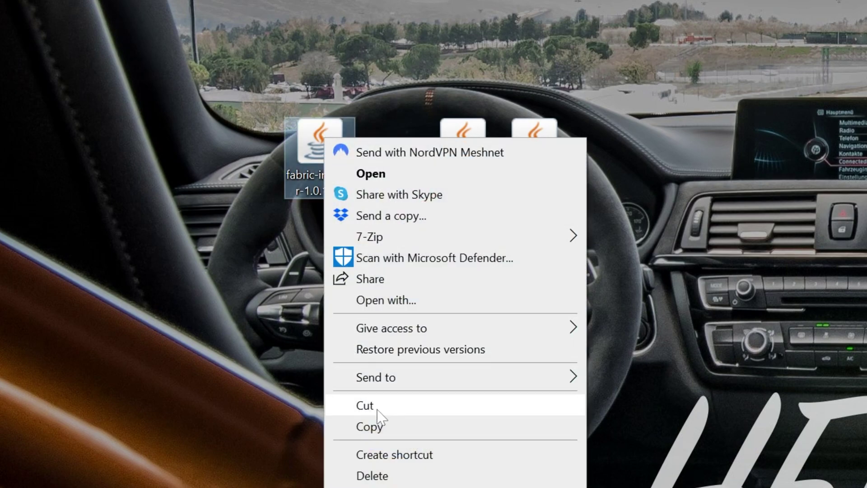
{"action": "left_click", "coordinate": [386, 300]}
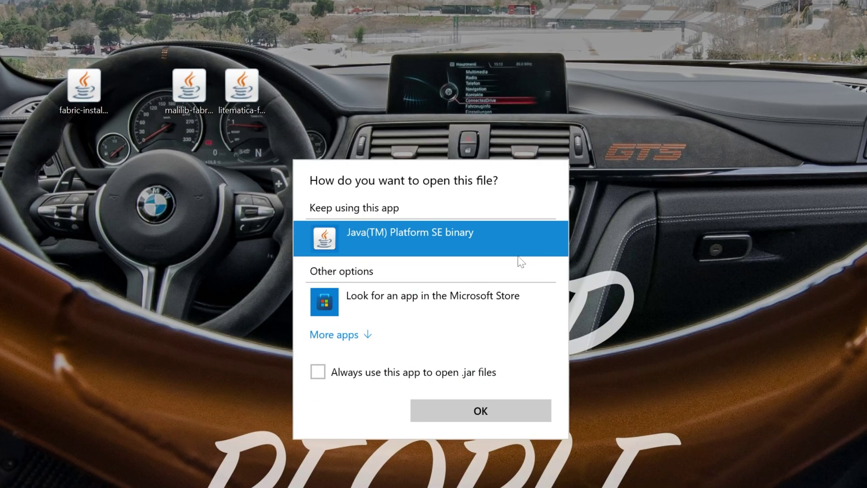
{"action": "left_click", "coordinate": [470, 426]}
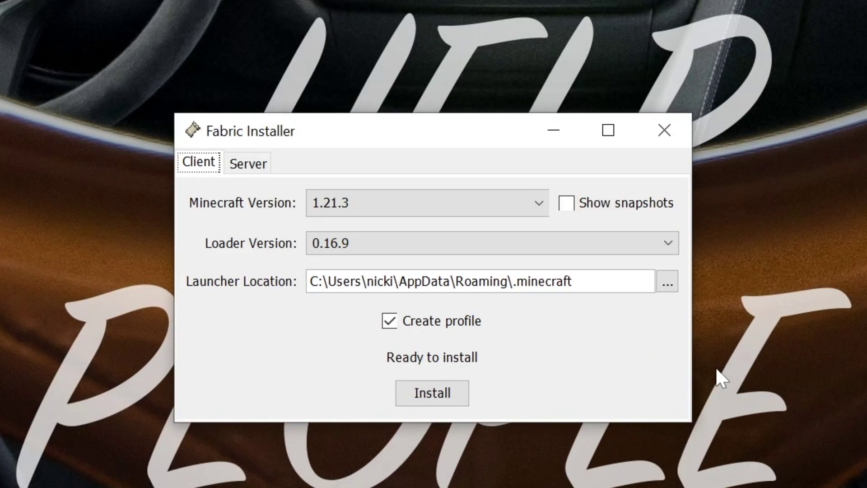
- Install Fabric Loader 0.16.9 for Minecraft 1.21.3, dismiss the success notice, and keep version 1.21.3
{"action": "left_click", "coordinate": [420, 398]}
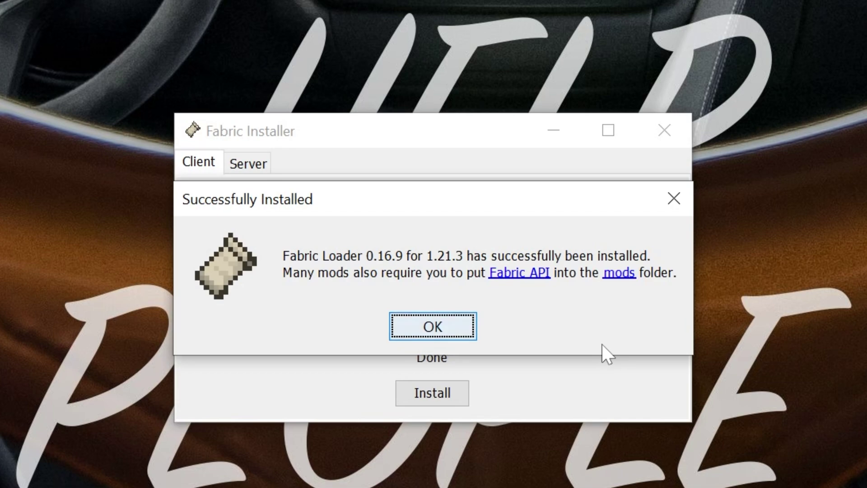
{"action": "left_click", "coordinate": [436, 328]}
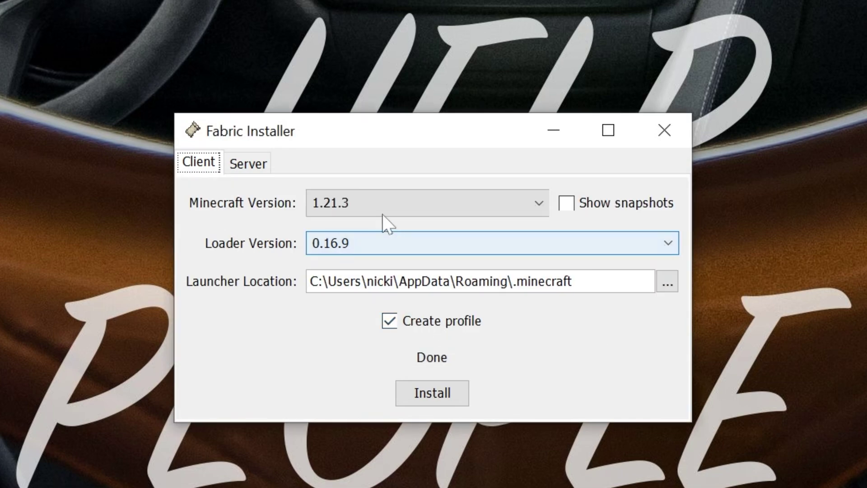
{"action": "left_click", "coordinate": [348, 207]}
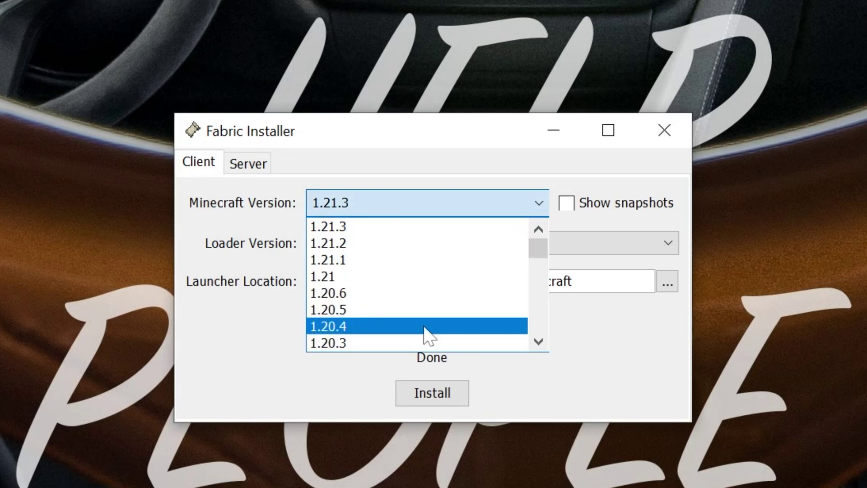
{"action": "left_click", "coordinate": [427, 144]}
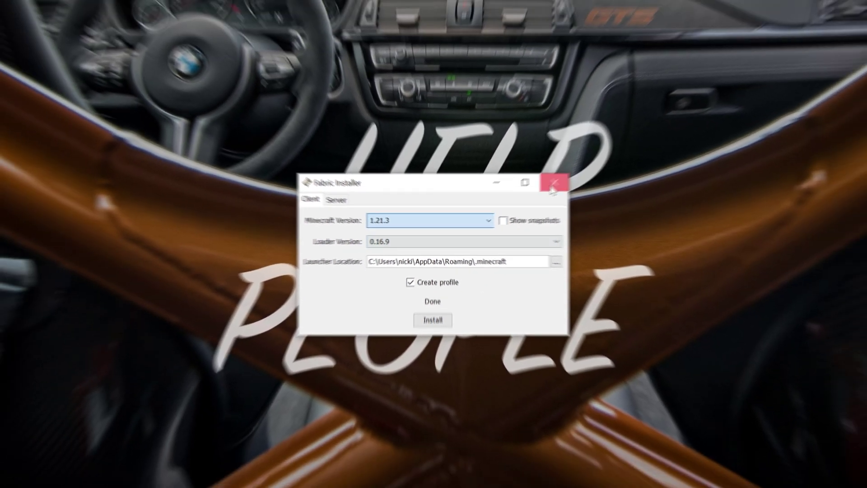
- Close the Fabric Installer, move its jar to the Recycle Bin, and start the Minecraft Launcher
{"action": "left_click", "coordinate": [664, 130]}
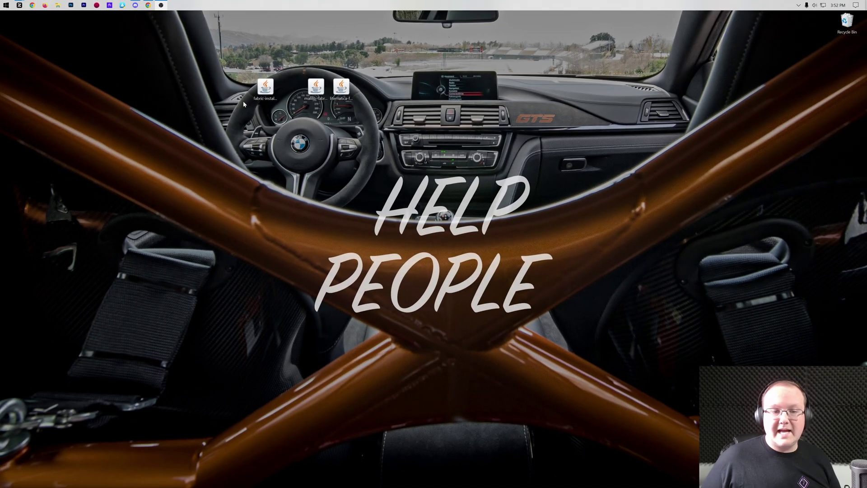
{"action": "left_click_drag", "start_coordinate": [265, 88], "coordinate": [845, 23]}
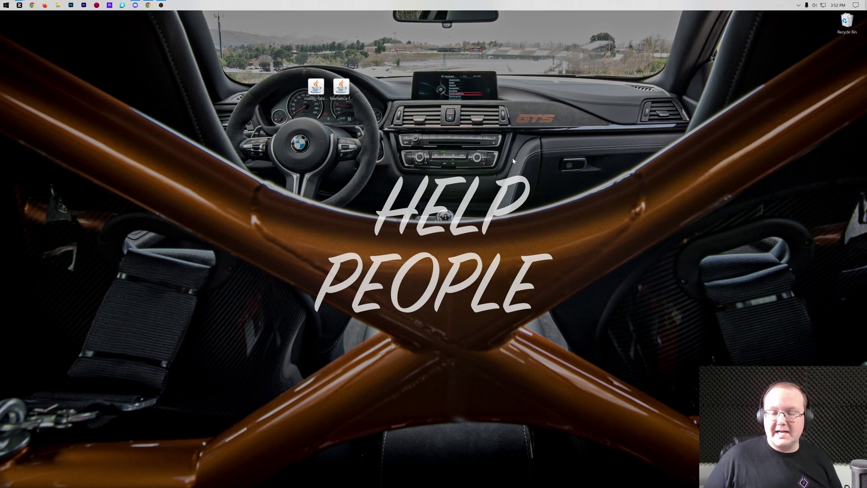
{"action": "left_click", "coordinate": [2, 2]}
{"action": "left_click", "coordinate": [126, 39]}
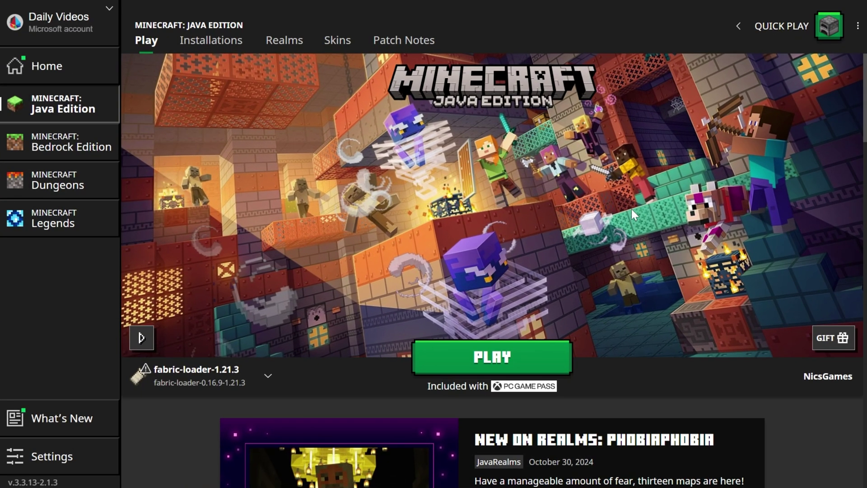
- Show the Installations page and toggle the Modded filter to confirm fabric-loader-1.21.3 is listed
{"action": "left_click", "coordinate": [197, 49]}
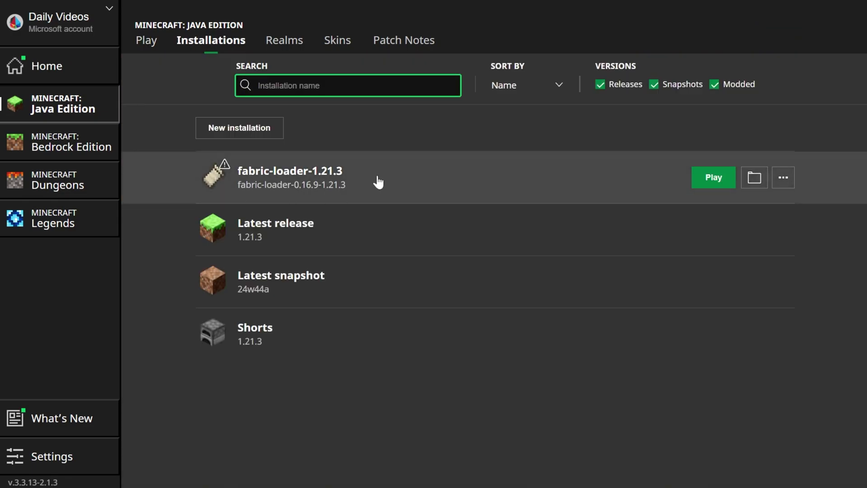
{"action": "left_click", "coordinate": [743, 89]}
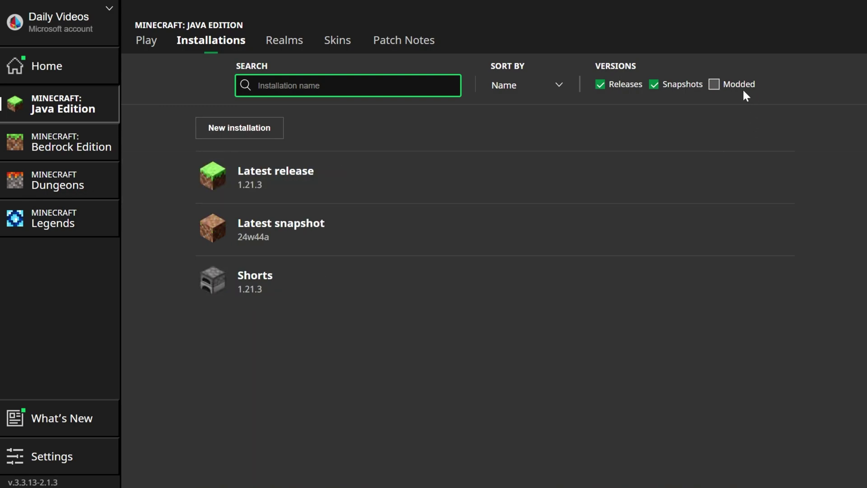
{"action": "left_click", "coordinate": [743, 84]}
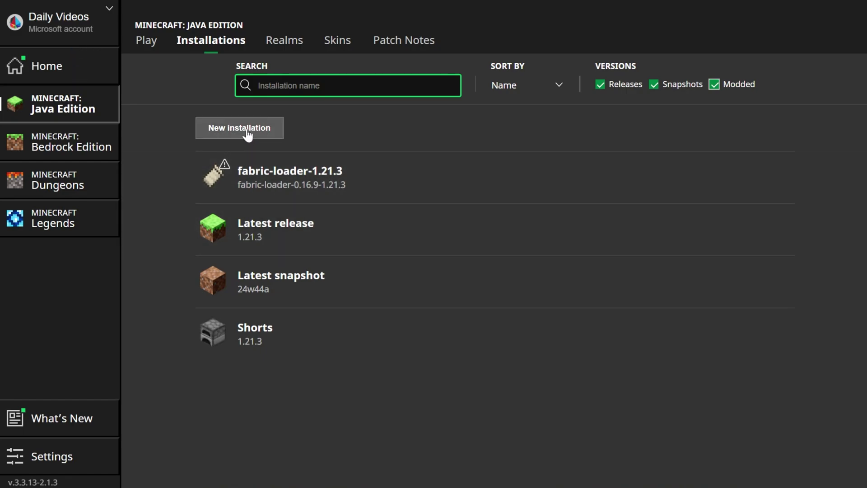
- Create installation 'SimpleGameHosting.com' using release fabric-loader-0.16.9-1.21.3 at 2560x1440 resolution
{"action": "left_click", "coordinate": [247, 132]}
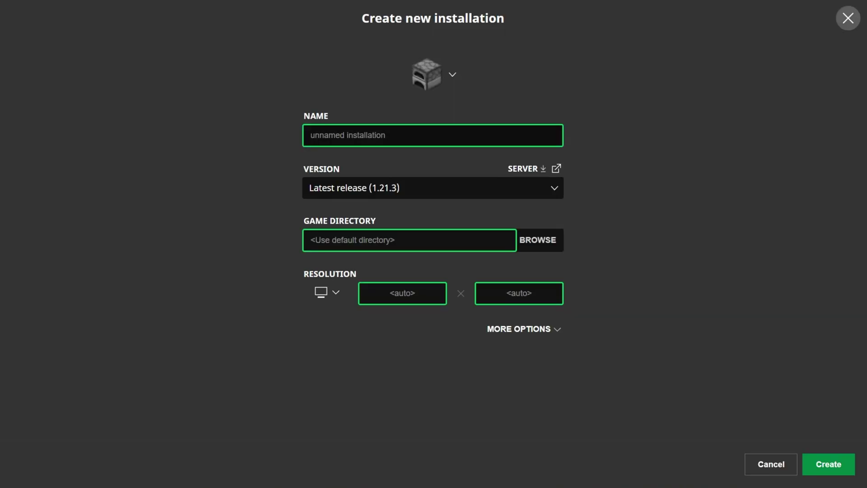
{"action": "key", "text": "Tab"}
{"action": "type", "text": "S"}
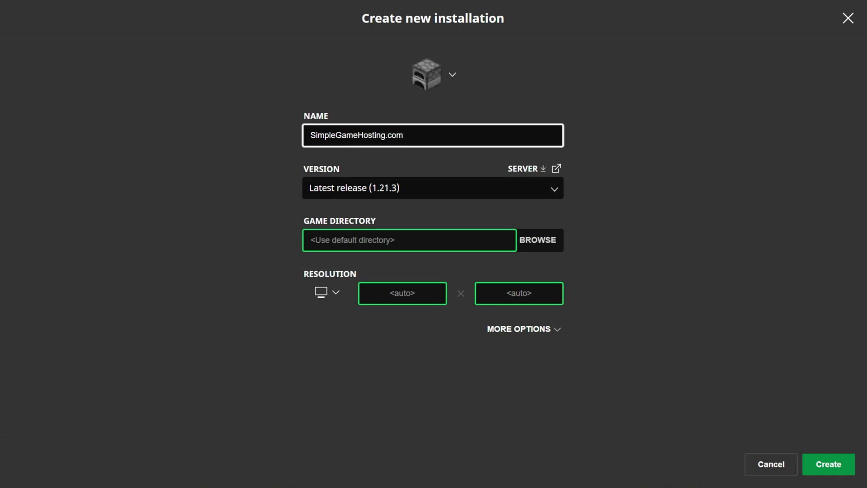
{"action": "left_click", "coordinate": [429, 188]}
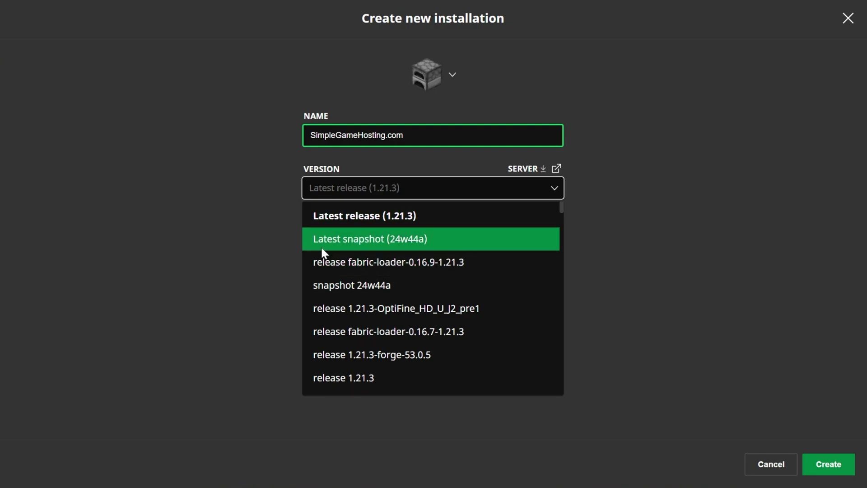
{"action": "left_click", "coordinate": [414, 261]}
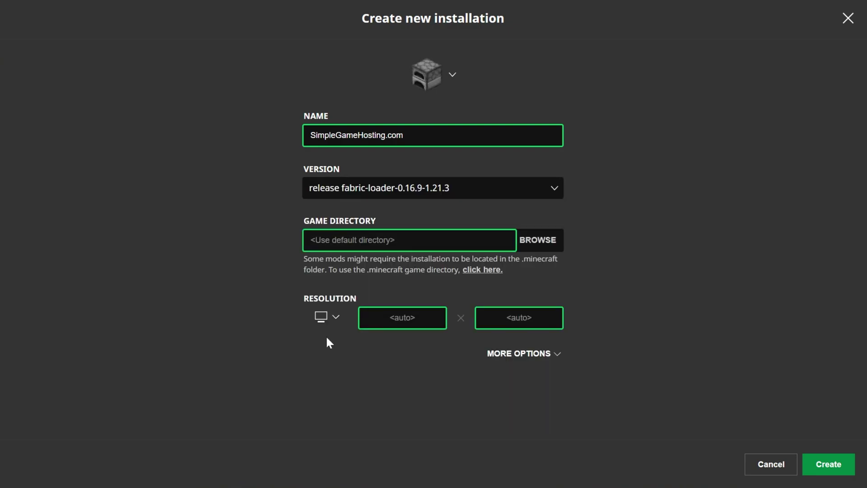
{"action": "left_click", "coordinate": [329, 316]}
{"action": "left_click", "coordinate": [336, 287]}
{"action": "left_click", "coordinate": [829, 464]}
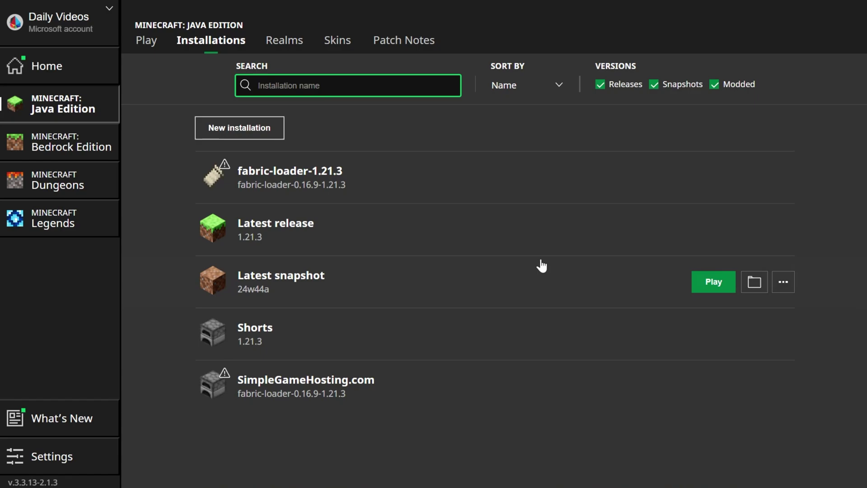
{"action": "mouse_move", "coordinate": [629, 183]}
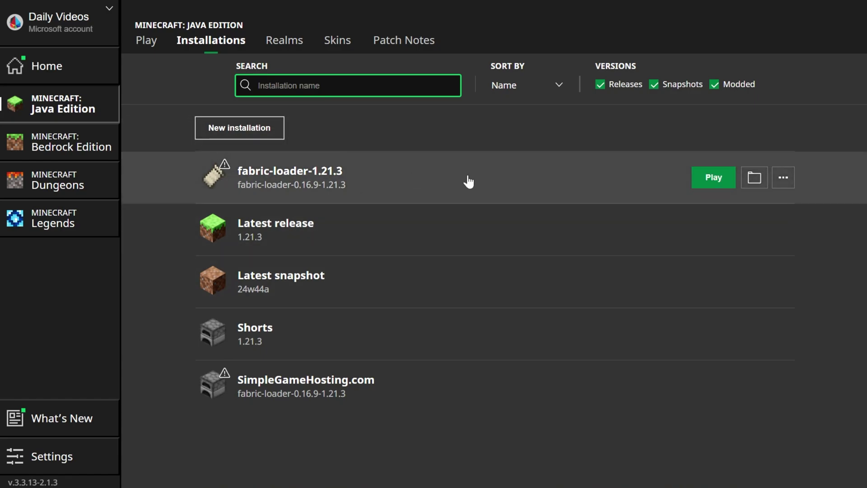
- Open the Fabric installation's game folder and delete the old mods folder
{"action": "left_click", "coordinate": [754, 178]}
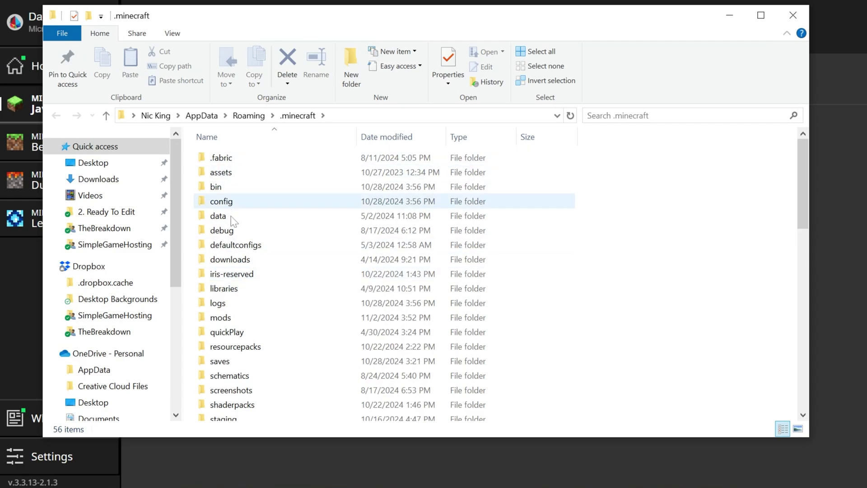
{"action": "left_click", "coordinate": [235, 318]}
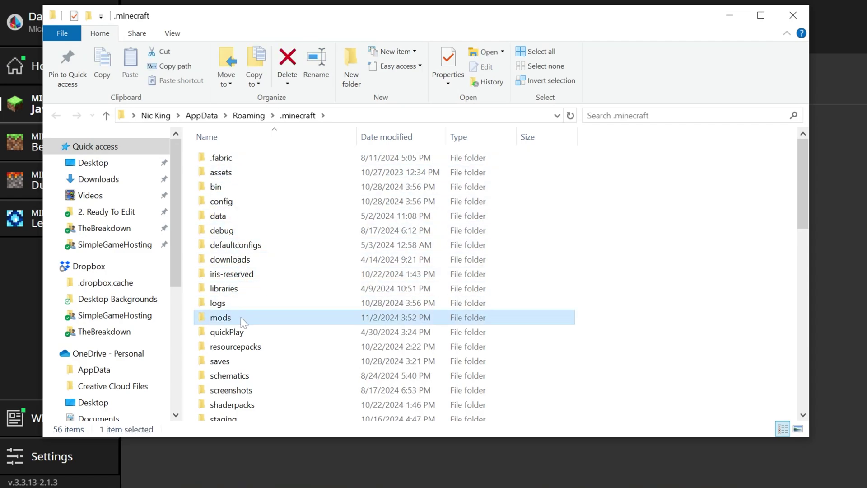
{"action": "key", "text": "Delete"}
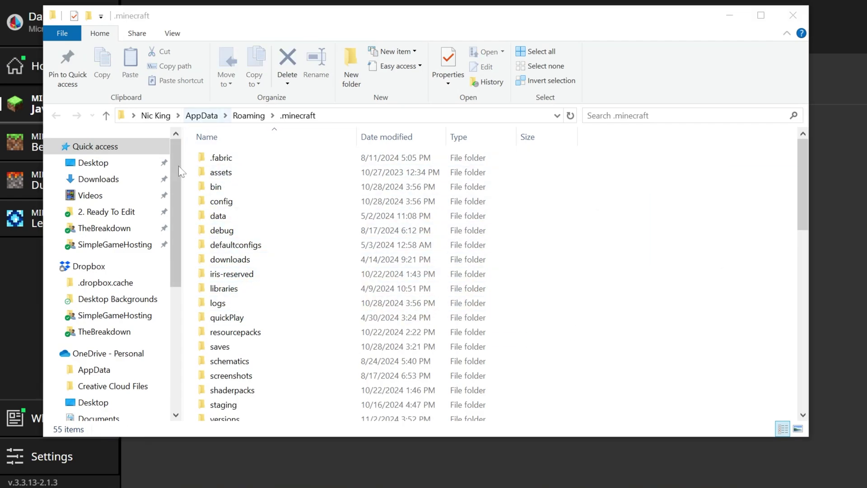
- Create a new folder named mods in .minecraft and open it
{"action": "right_click", "coordinate": [190, 166]}
{"action": "mouse_move", "coordinate": [343, 347]}
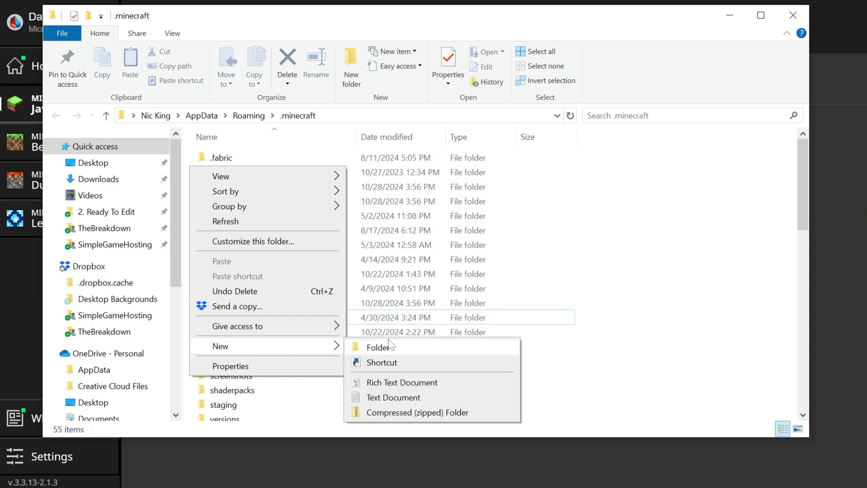
{"action": "left_click", "coordinate": [384, 348]}
{"action": "type", "text": "mods"}
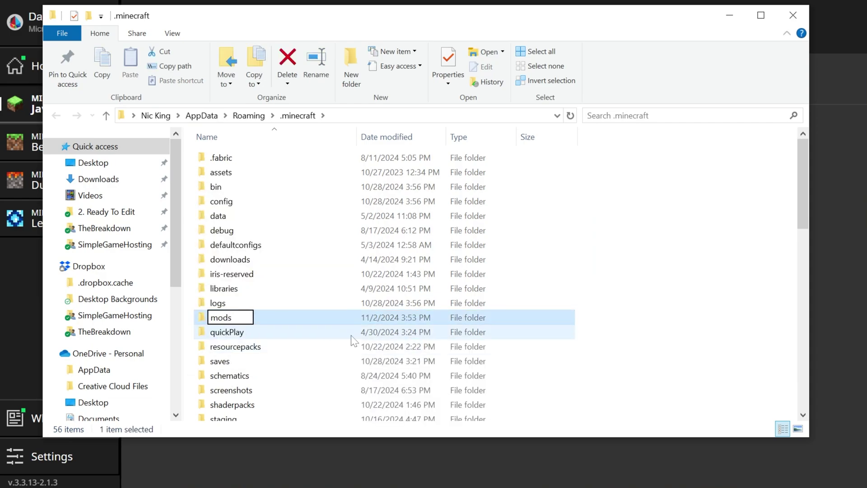
{"action": "key", "text": "Return"}
{"action": "double_click", "coordinate": [287, 318]}
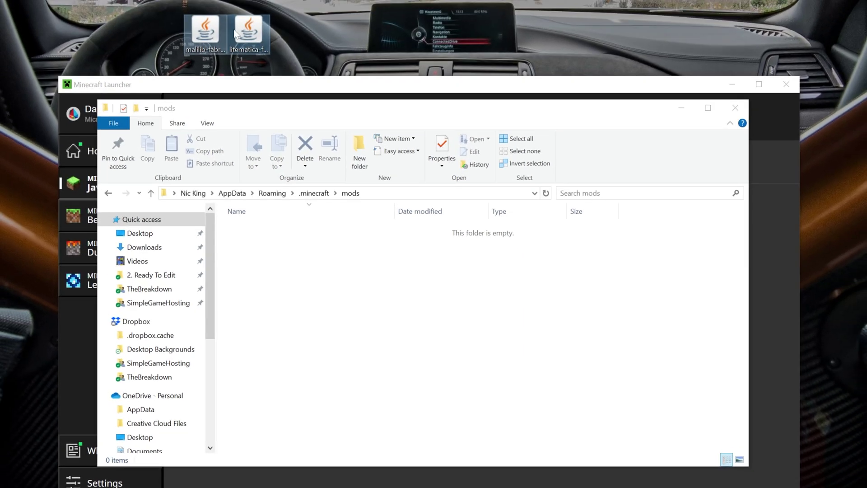
- Move the Litematica and MaLiLib jars into mods, then close the Explorer window
{"action": "left_click_drag", "start_coordinate": [235, 34], "coordinate": [505, 326]}
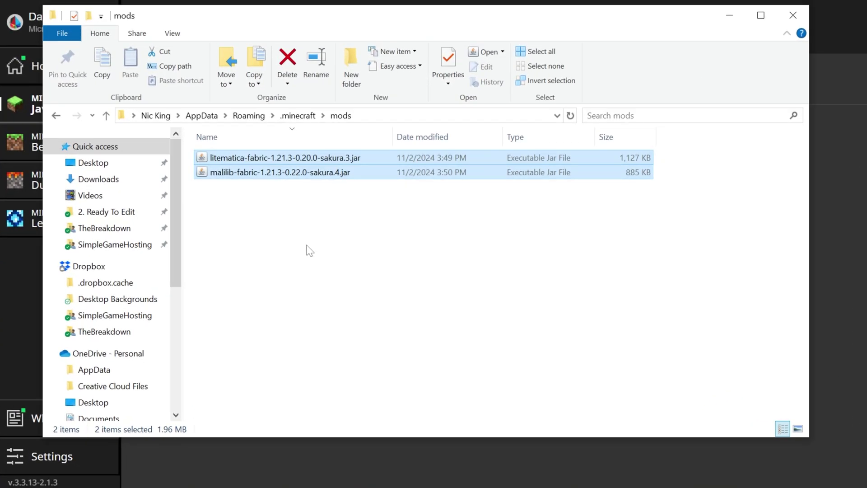
{"action": "left_click", "coordinate": [323, 304]}
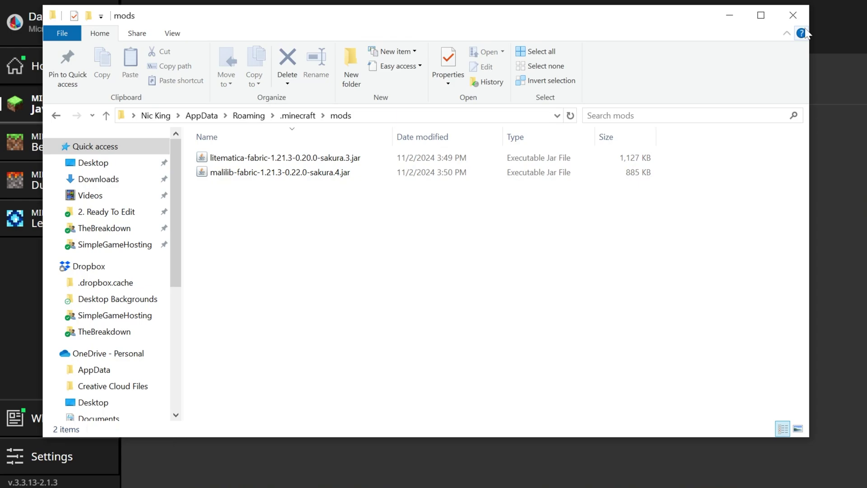
{"action": "left_click", "coordinate": [793, 14]}
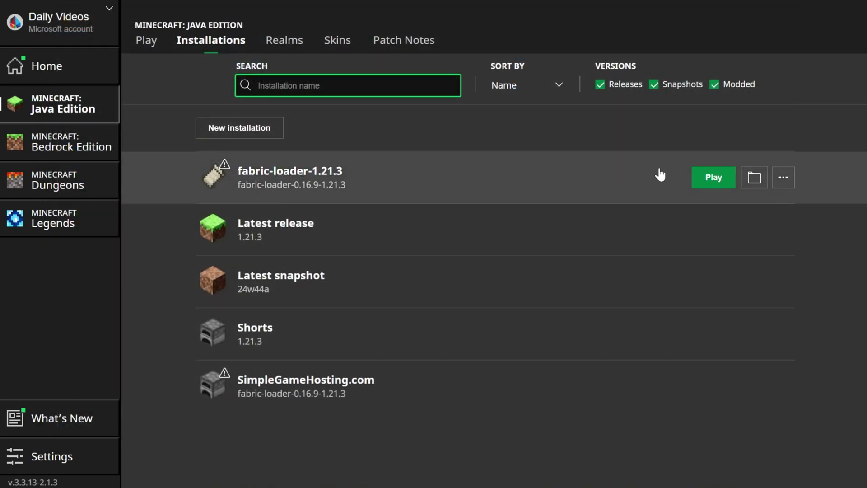
- Launch the Fabric 1.21.3 installation past the modded warning and join the SimpleGameHosting.com server
{"action": "left_click", "coordinate": [719, 388]}
{"action": "left_click", "coordinate": [580, 316]}
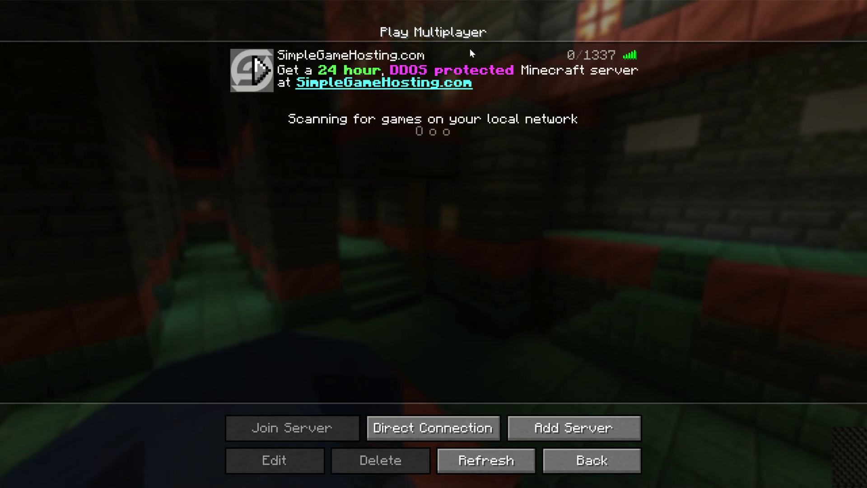
{"action": "double_click", "coordinate": [471, 51]}
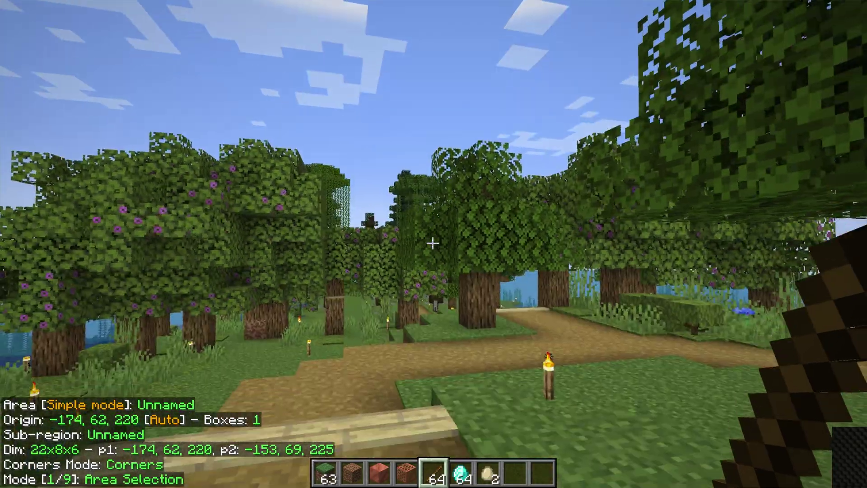
- Walk along the village dirt path, past the tree and chicken, toward the farm
{"action": "key", "text": "w"}
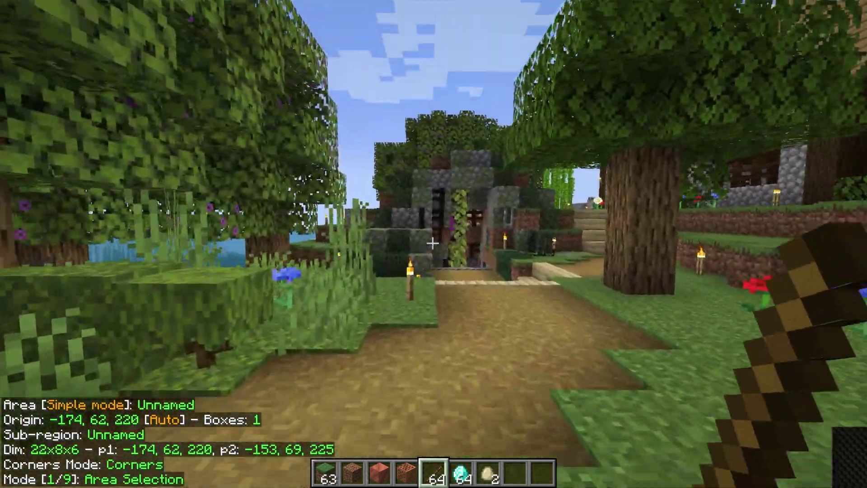
{"action": "key", "text": "w"}
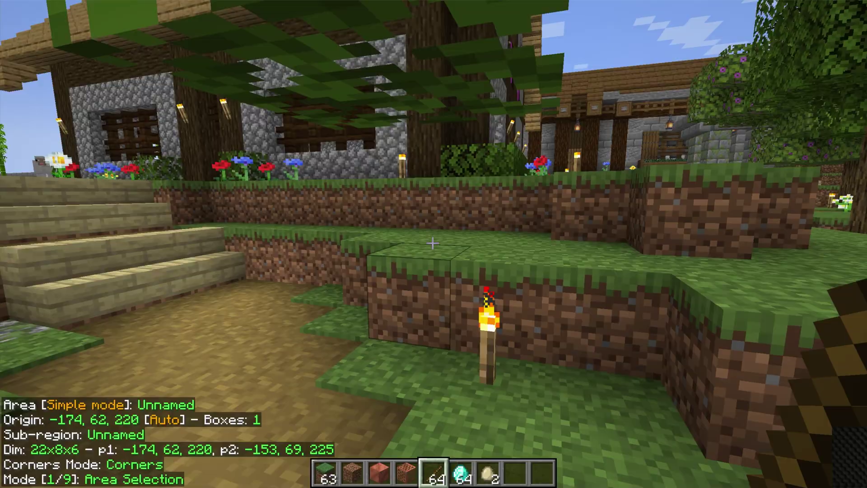
{"action": "key", "text": "w"}
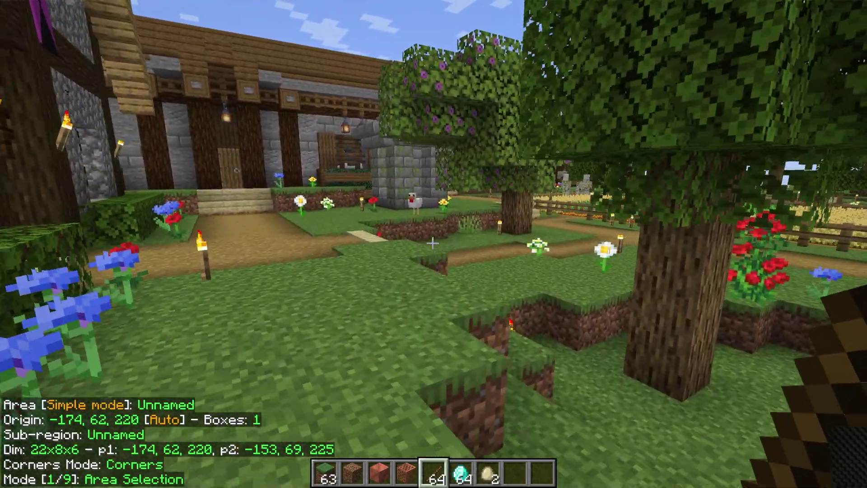
{"action": "key", "text": "w"}
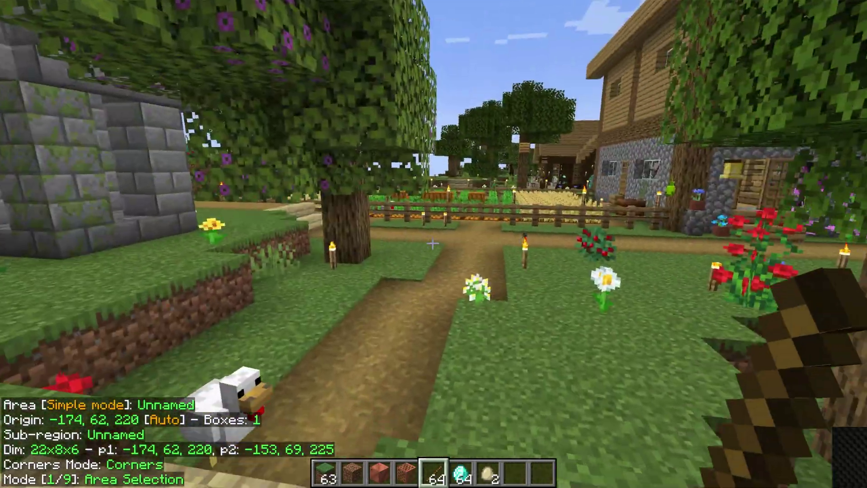
{"action": "key", "text": "w"}
- Cycle Litematica's tool modes with Ctrl+scroll, ending on Grid Paste Schematic
{"action": "scroll", "coordinate": [432, 244], "scroll_direction": "down", "scroll_amount": 1}
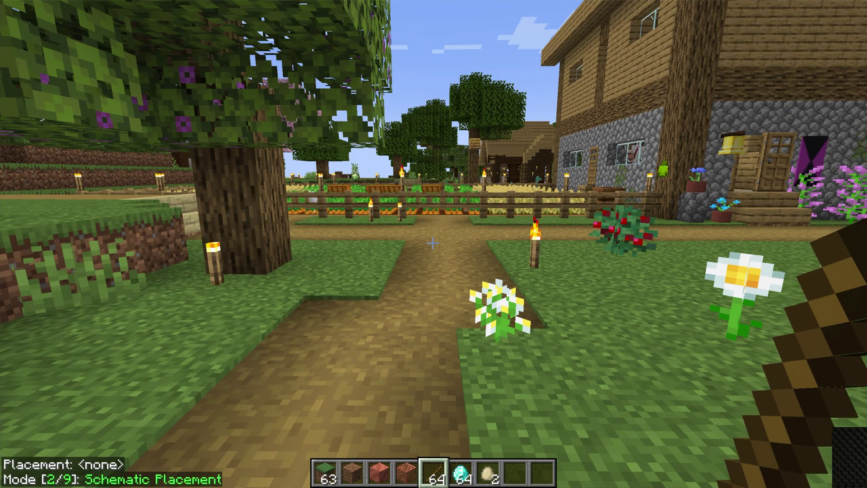
{"action": "scroll", "coordinate": [433, 244], "scroll_direction": "up", "scroll_amount": 1}
{"action": "scroll", "coordinate": [433, 244], "scroll_direction": "down", "scroll_amount": 2}
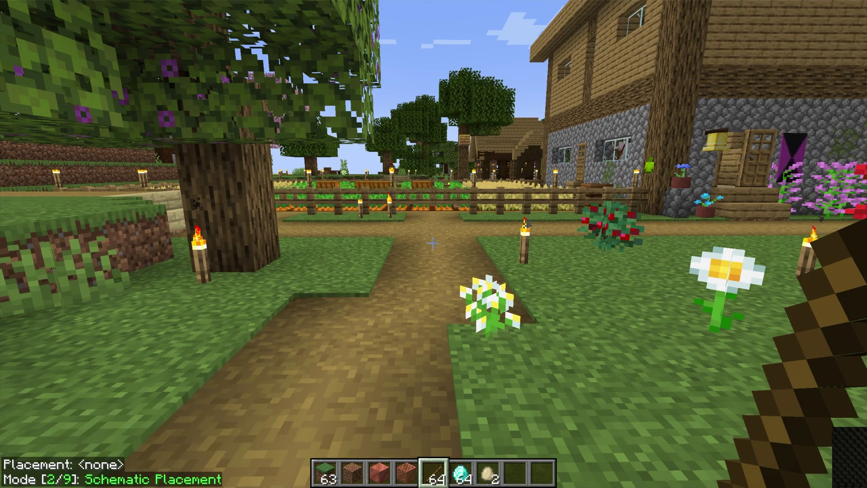
{"action": "scroll", "coordinate": [433, 244], "scroll_direction": "down", "scroll_amount": 4}
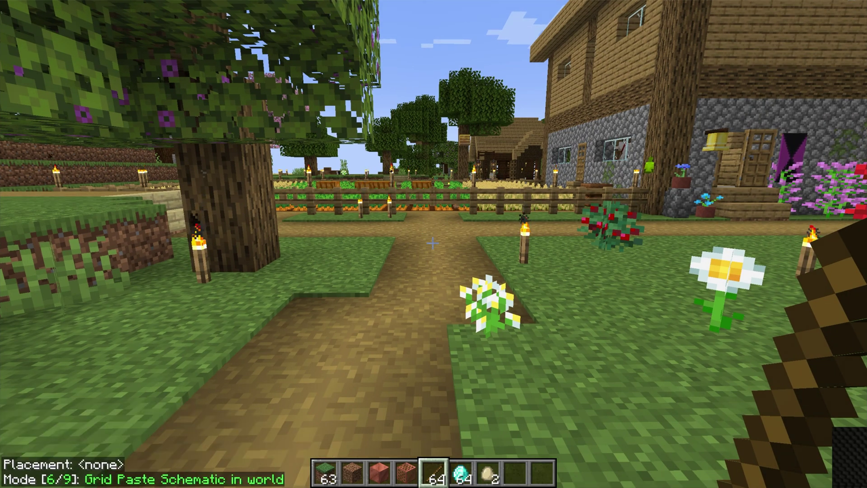
{"action": "scroll", "coordinate": [433, 244], "scroll_direction": "up", "scroll_amount": 2}
{"action": "scroll", "coordinate": [432, 243], "scroll_direction": "down", "scroll_amount": 3}
{"action": "scroll", "coordinate": [432, 244], "scroll_direction": "up", "scroll_amount": 5}
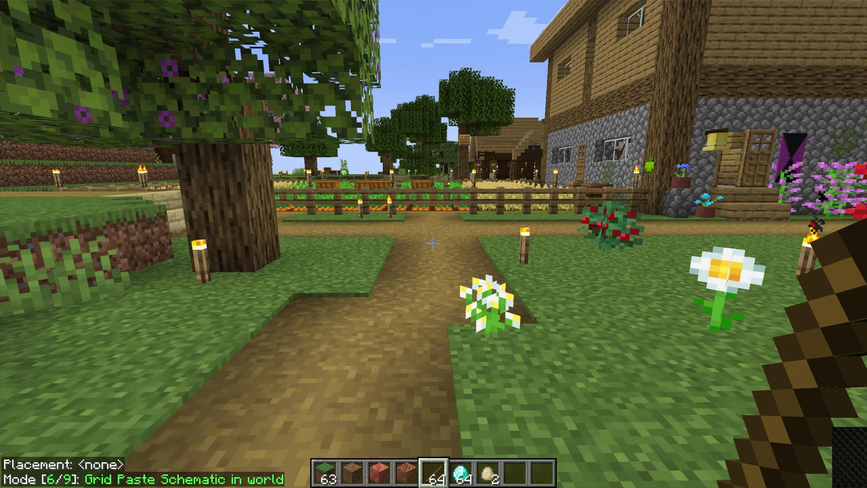
{"action": "scroll", "coordinate": [433, 244], "scroll_direction": "up", "scroll_amount": 2}
{"action": "key", "text": "Escape"}
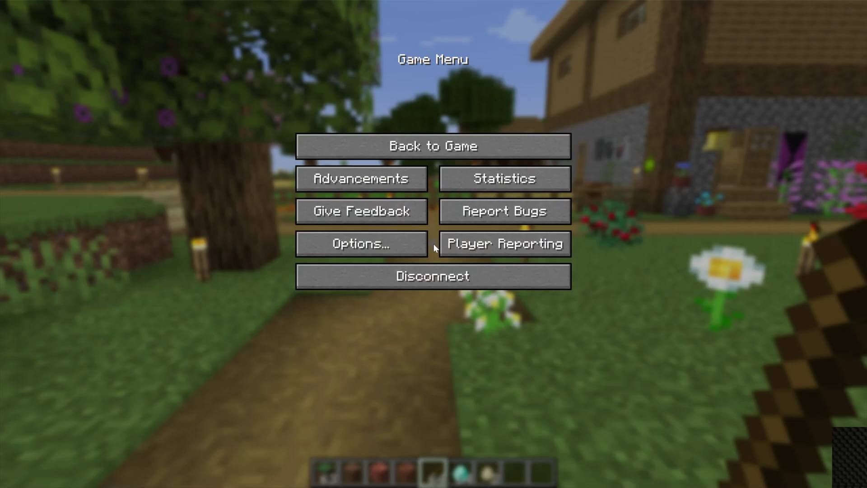
{"action": "key", "text": "Escape"}
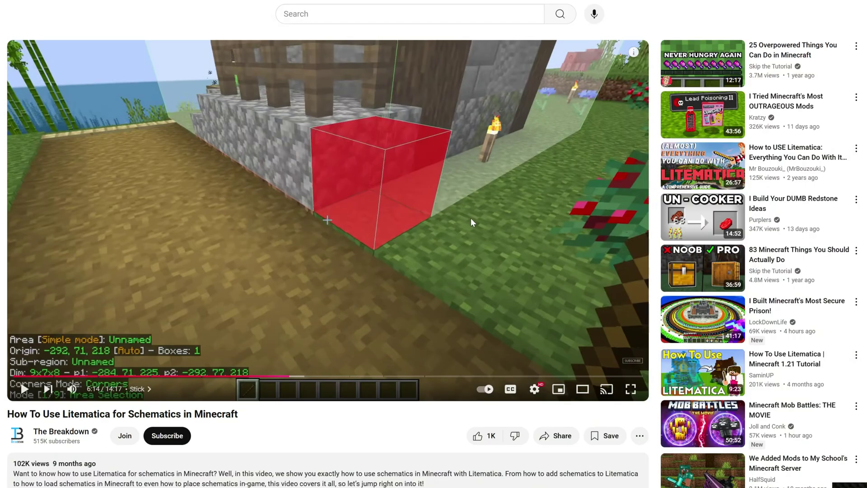
{"action": "mouse_move", "coordinate": [663, 342]}
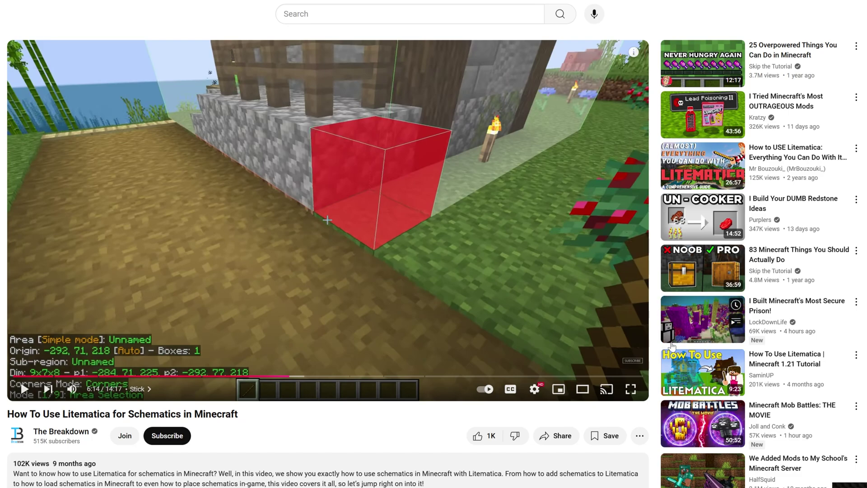